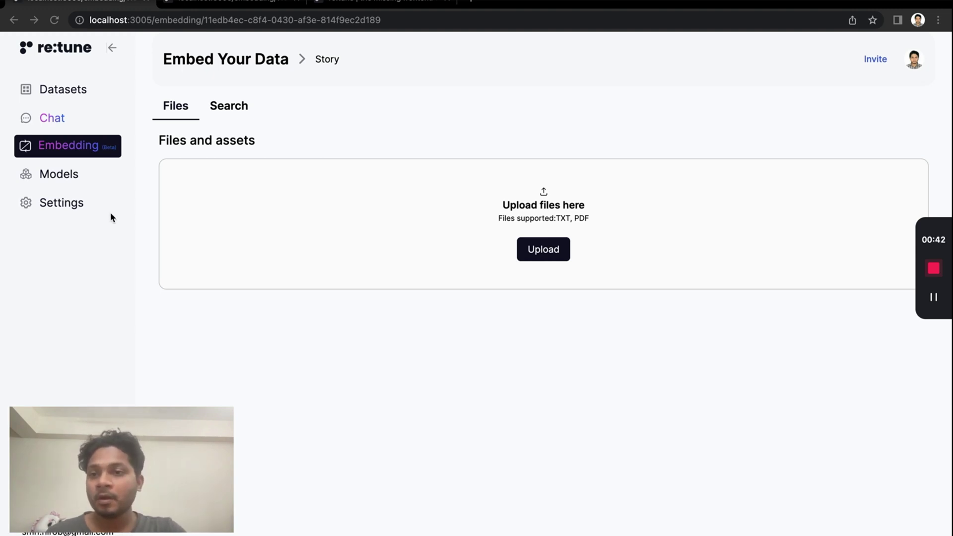
# Bring the browser window showing the Story embedding in re:tune into focus.
pyautogui.click(114, 45)
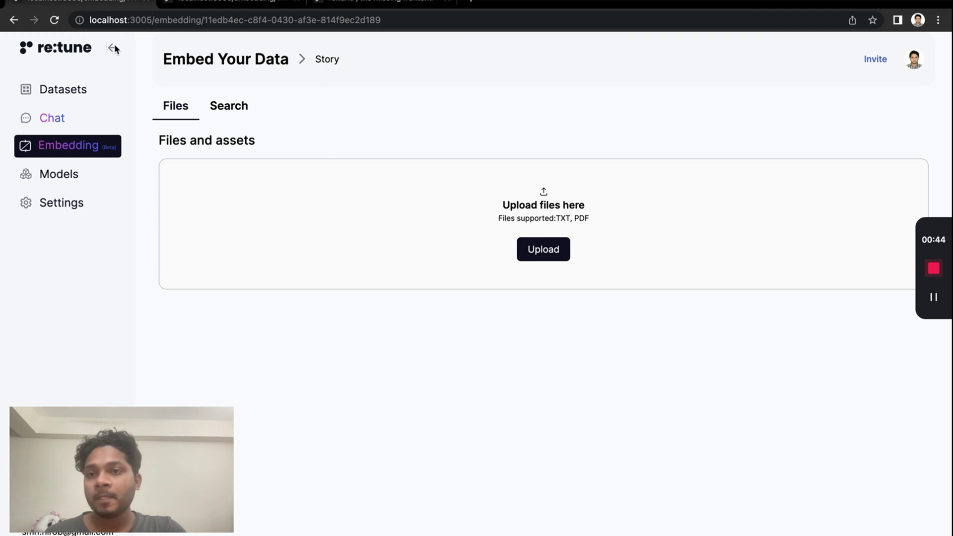
# From the embeddings list, create a new embedding named 'Embedding demo'.
pyautogui.click(114, 48)
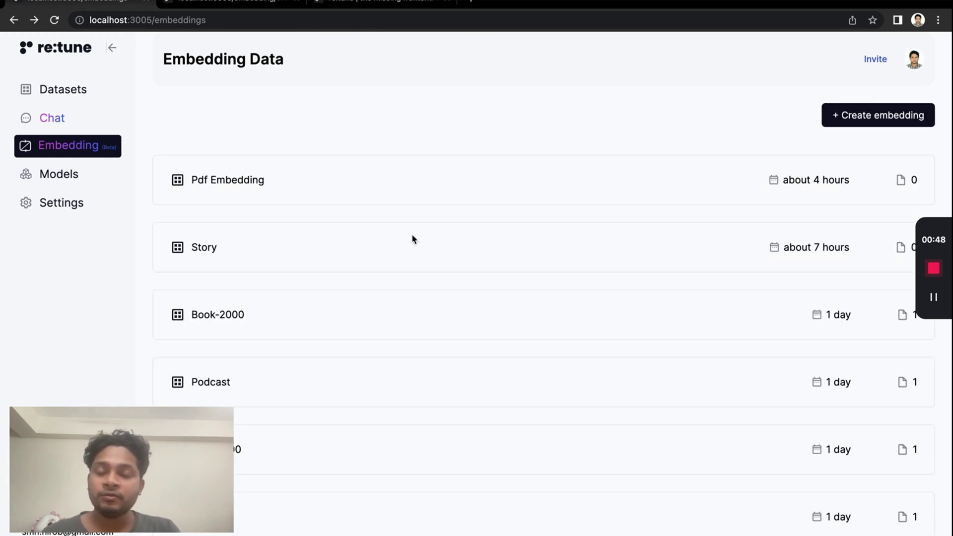
pyautogui.scroll(-2, 439, 296)
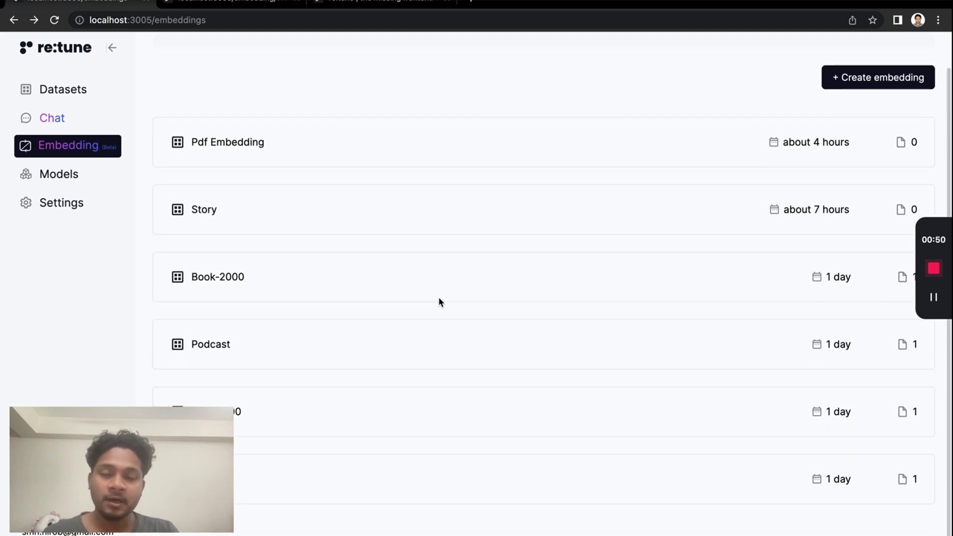
pyautogui.scroll(2, 438, 297)
pyautogui.click(882, 119)
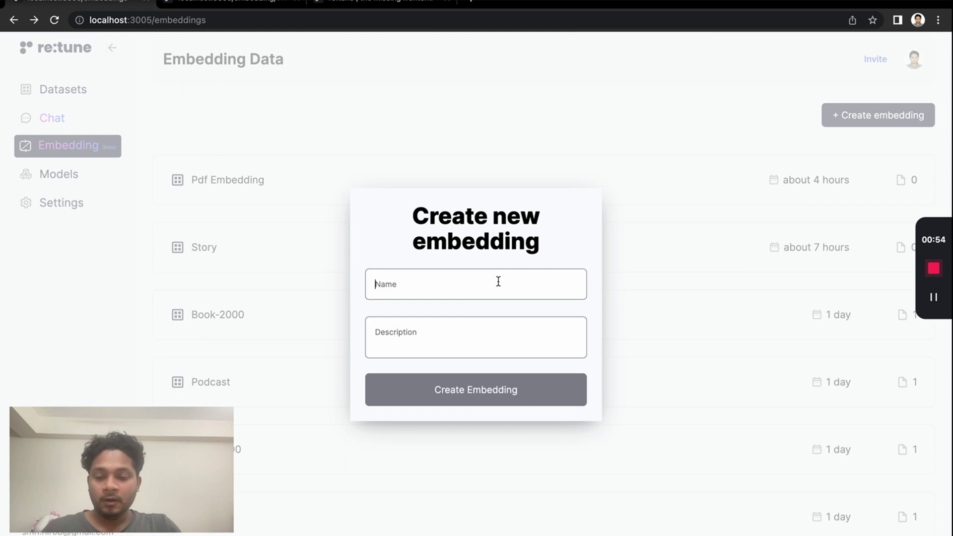
pyautogui.write('Embe')
pyautogui.write('dding demo')
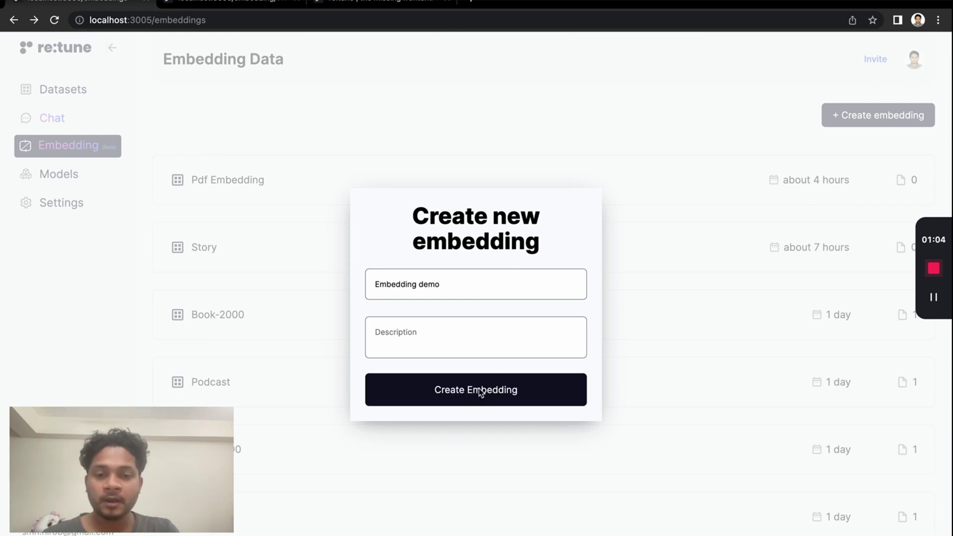
pyautogui.click(481, 389)
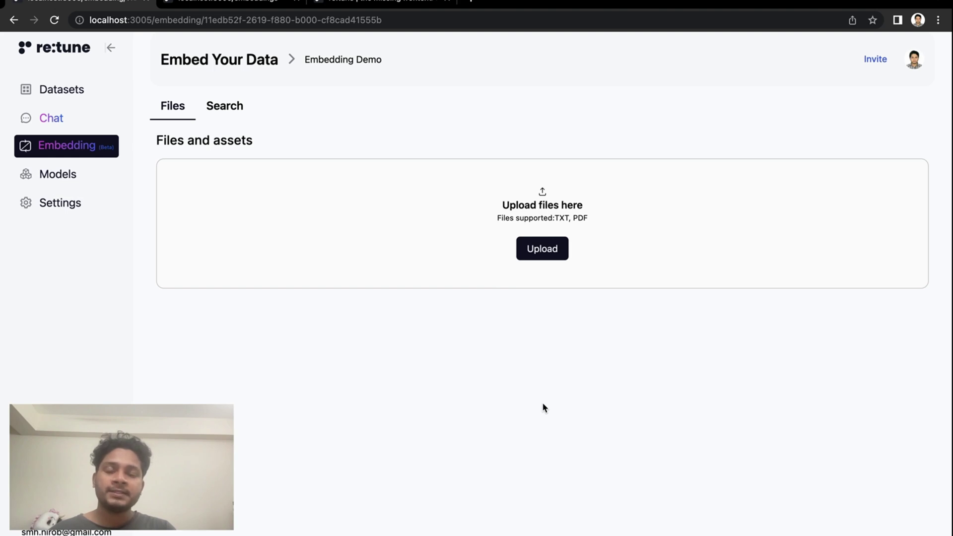
# Upload 'Elon Musk Tesla. SpaceX. and the Quest for a Fantastic Future.txt' to Embedding demo.
pyautogui.click(549, 251)
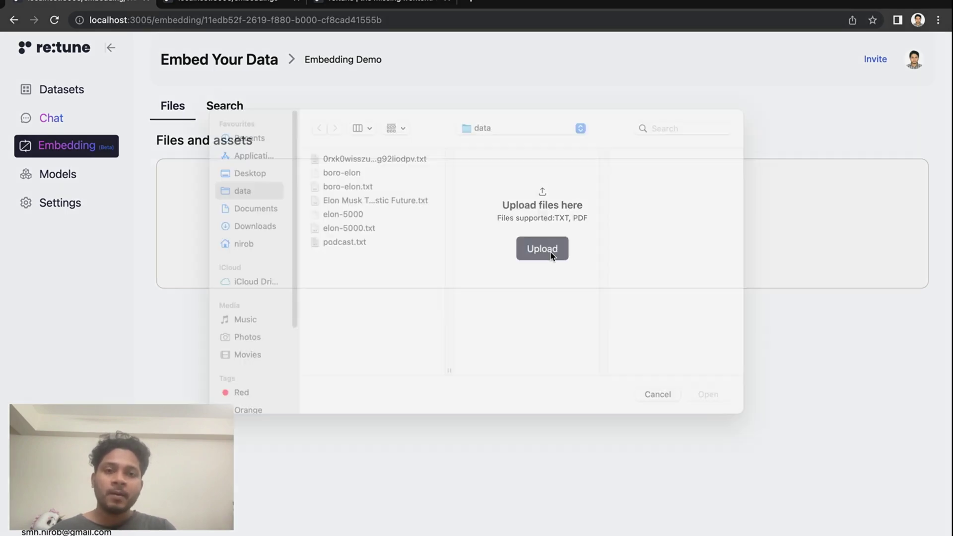
pyautogui.click(415, 219)
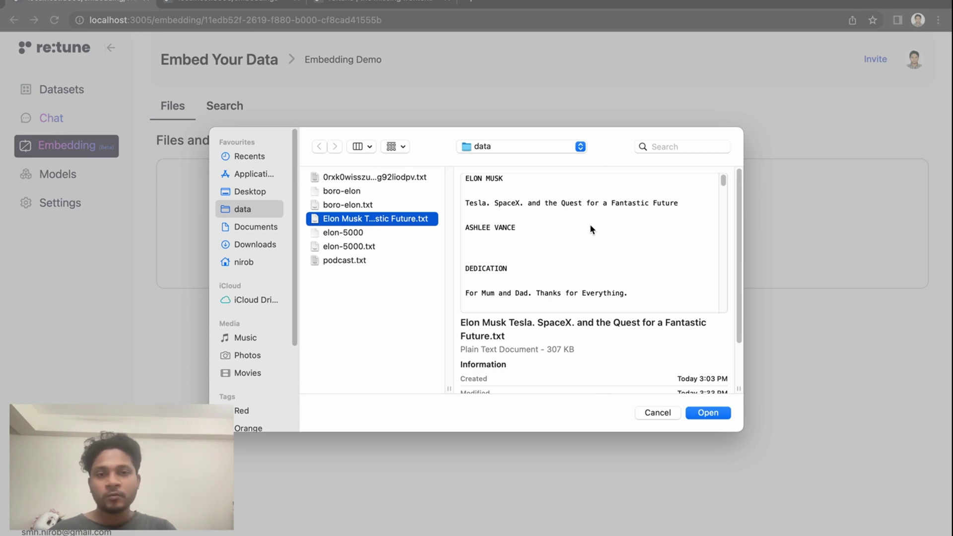
pyautogui.click(707, 412)
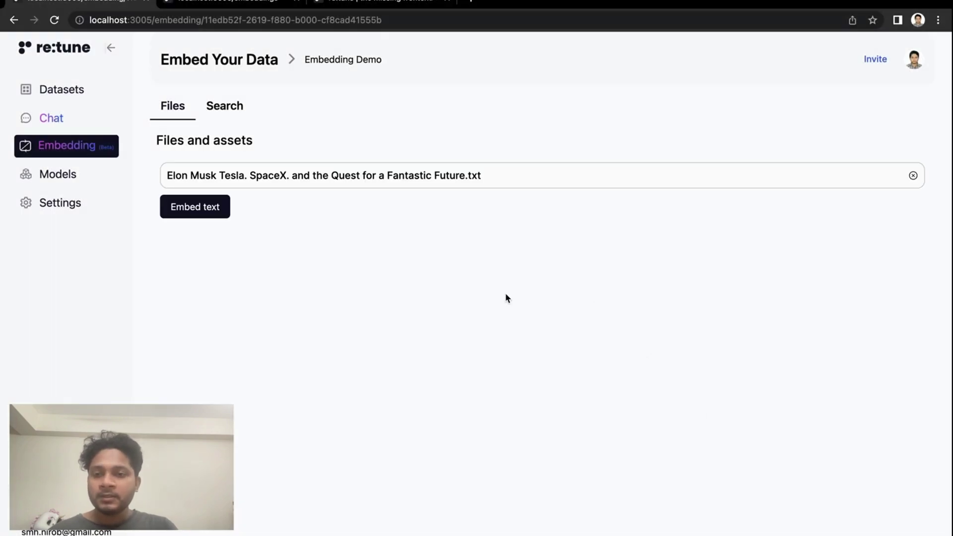
# Embed the uploaded book text, then return to the re:tune page while it processes.
pyautogui.click(209, 214)
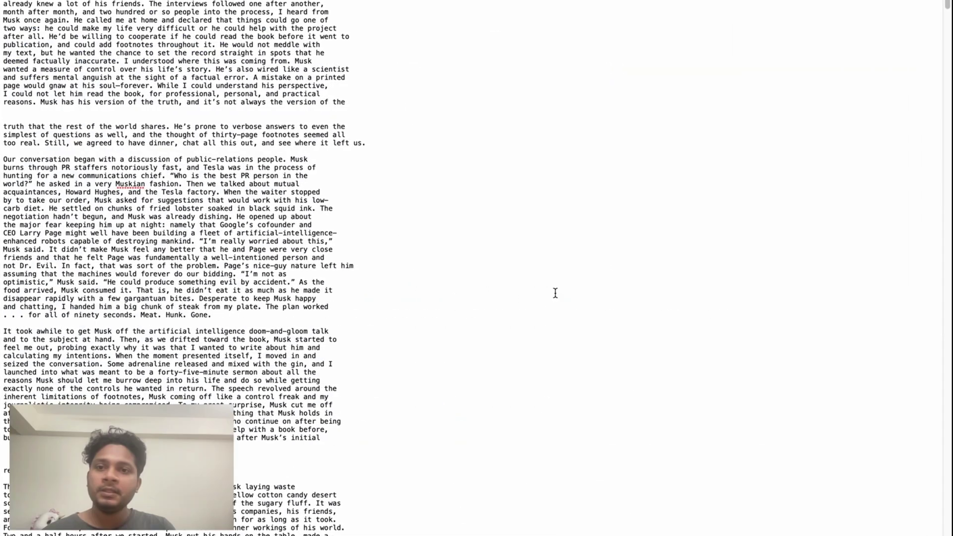
pyautogui.scroll(20, 556, 293)
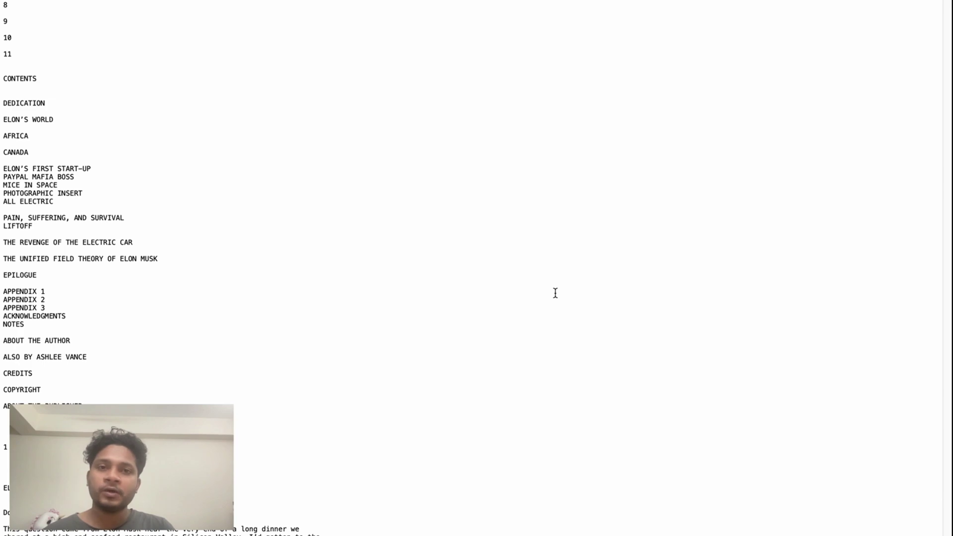
pyautogui.hotkey('ctrl', 'Left')
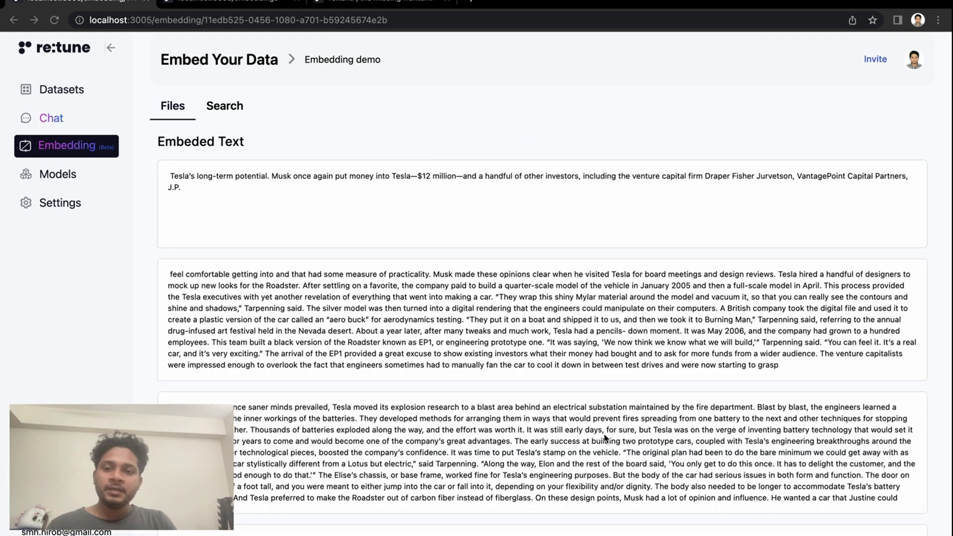
# Review the book's embedded text chunks, then bring up the Search panel.
pyautogui.scroll(-10, 605, 437)
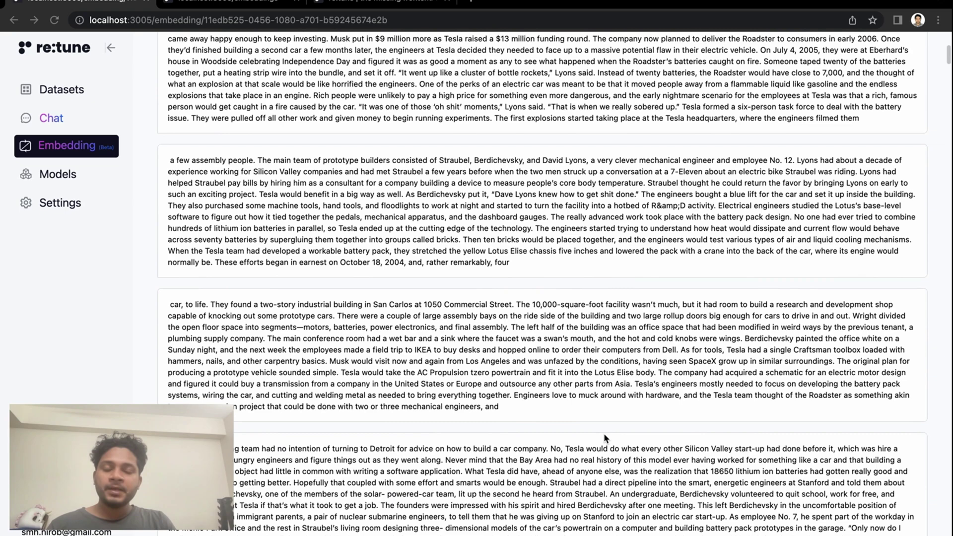
pyautogui.scroll(10, 605, 437)
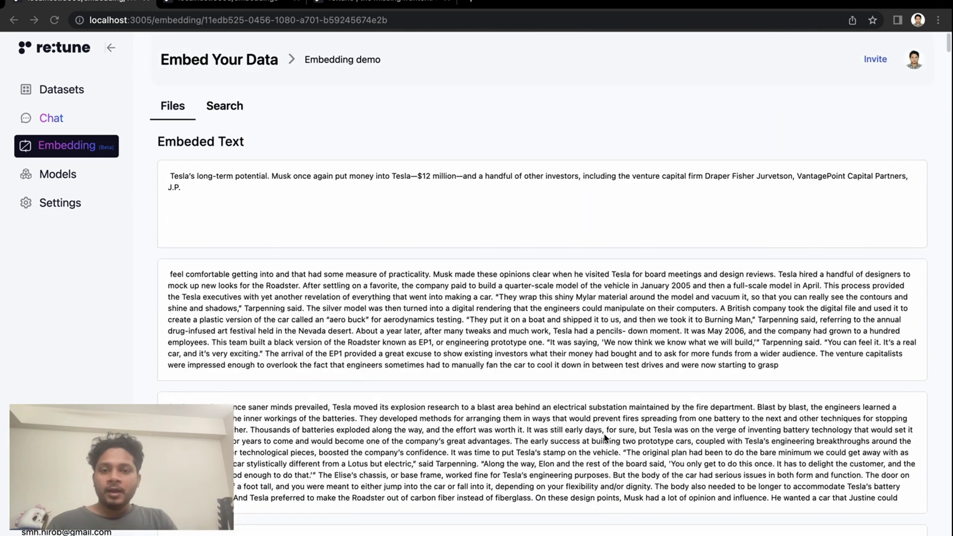
pyautogui.scroll(-2, 604, 437)
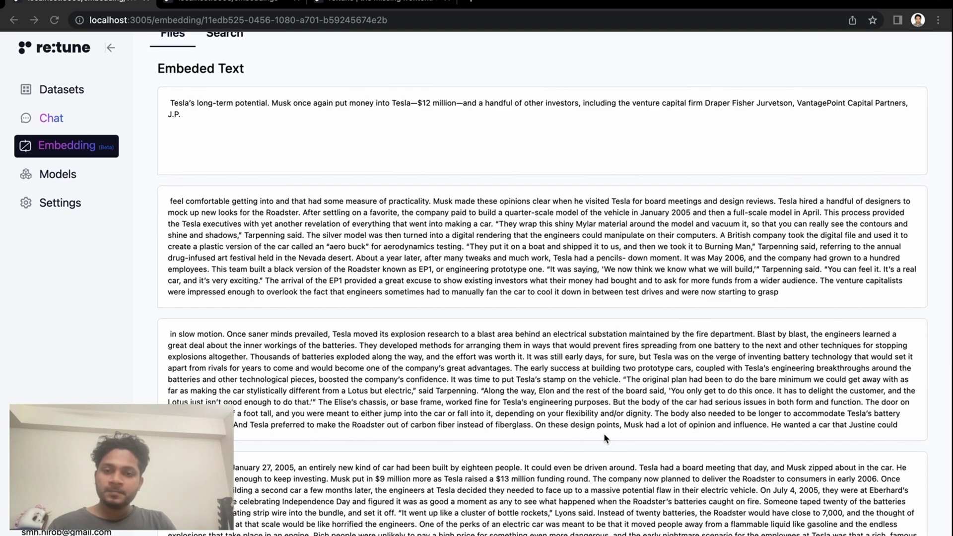
pyautogui.scroll(-3, 603, 435)
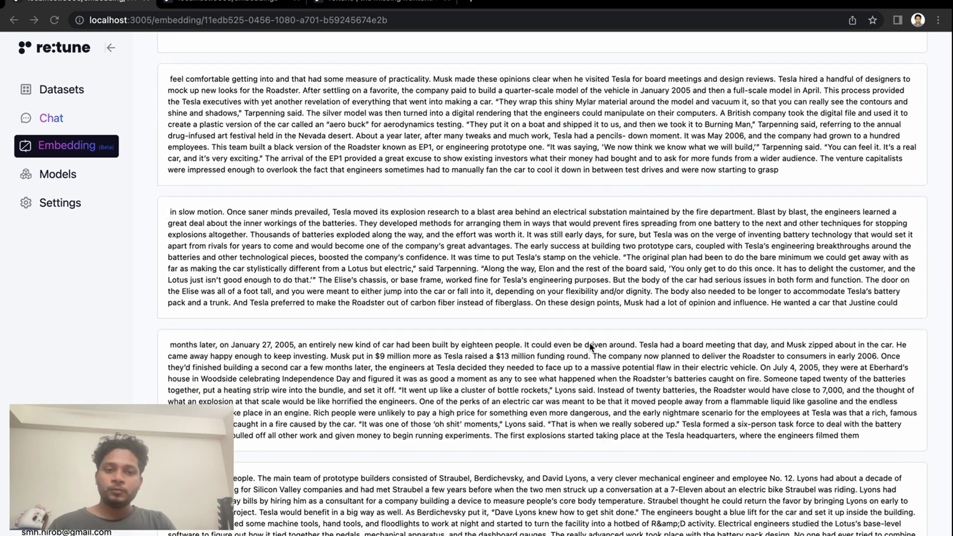
pyautogui.scroll(-5, 590, 346)
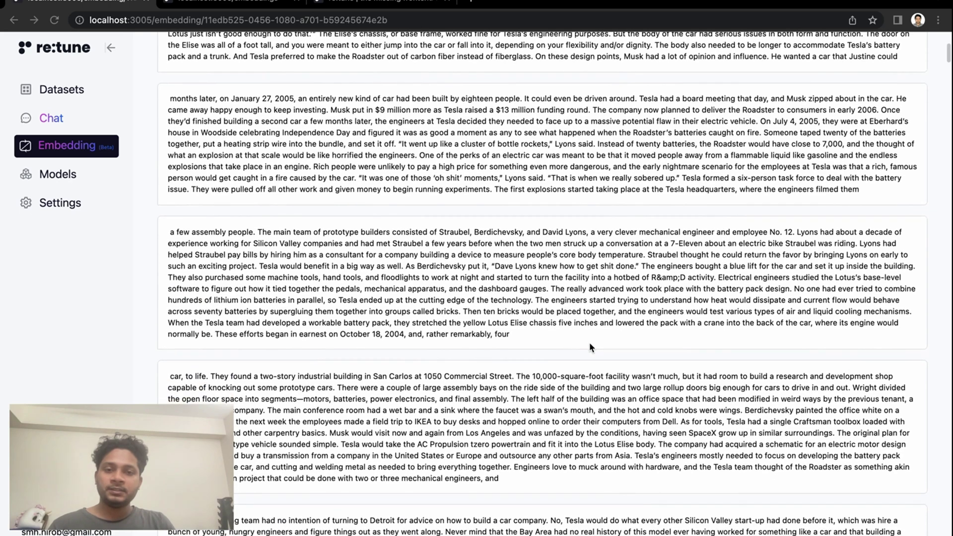
pyautogui.scroll(9, 590, 346)
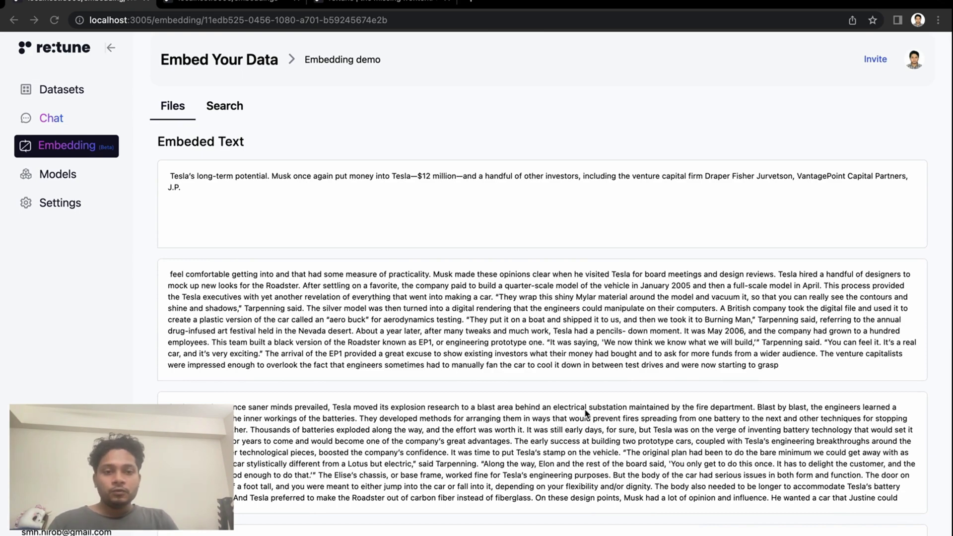
pyautogui.scroll(-10, 586, 413)
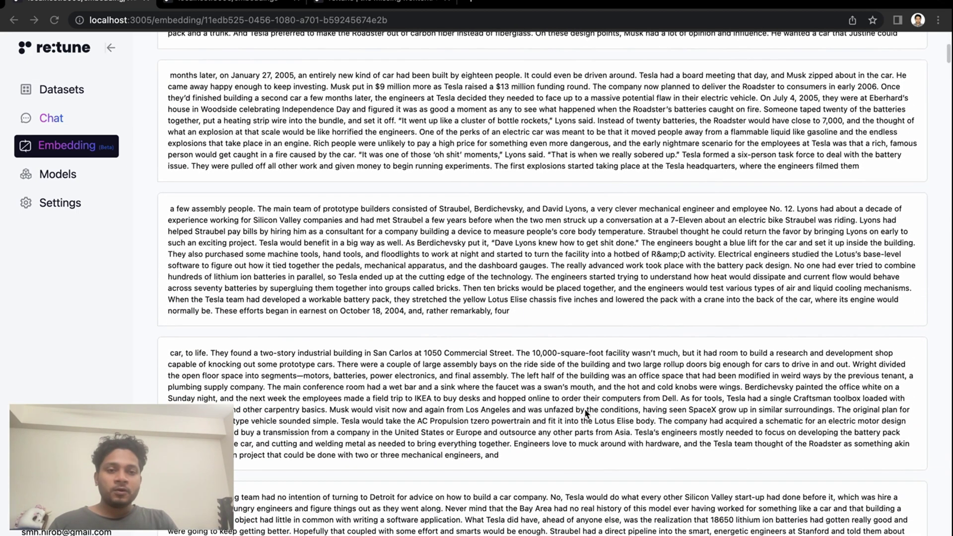
pyautogui.scroll(10, 586, 414)
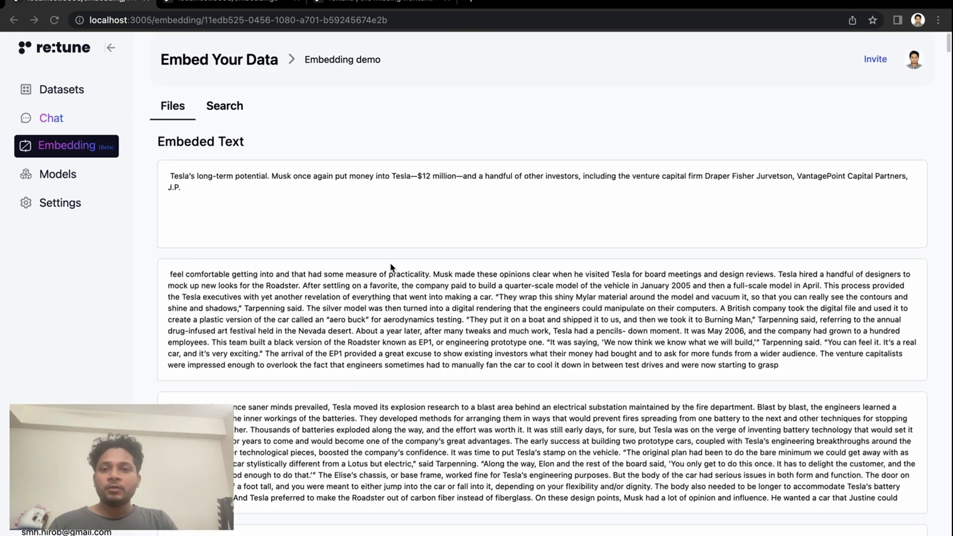
pyautogui.click(223, 108)
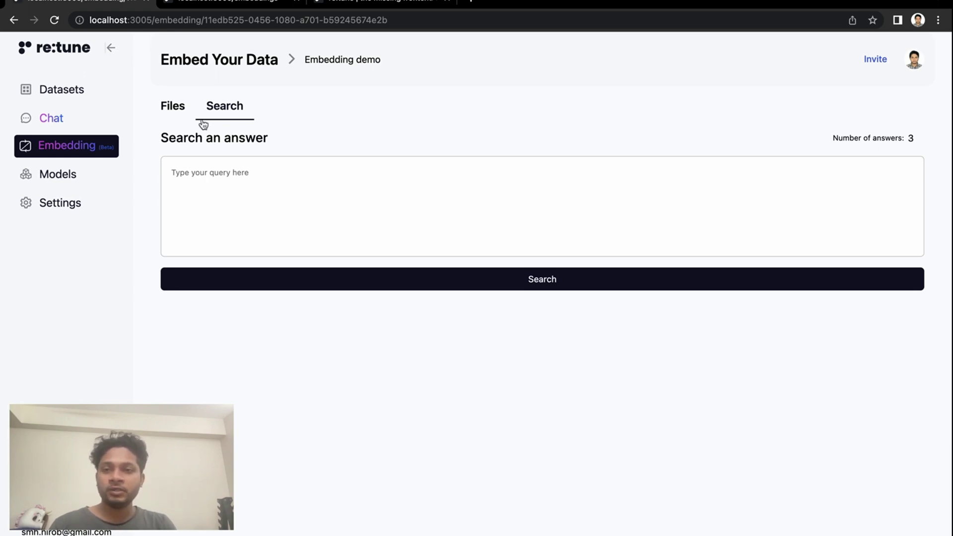
# Select the 'hungry engineers and figure things out as they went along' sentence in the third chunk.
pyautogui.click(173, 106)
pyautogui.scroll(-5, 444, 340)
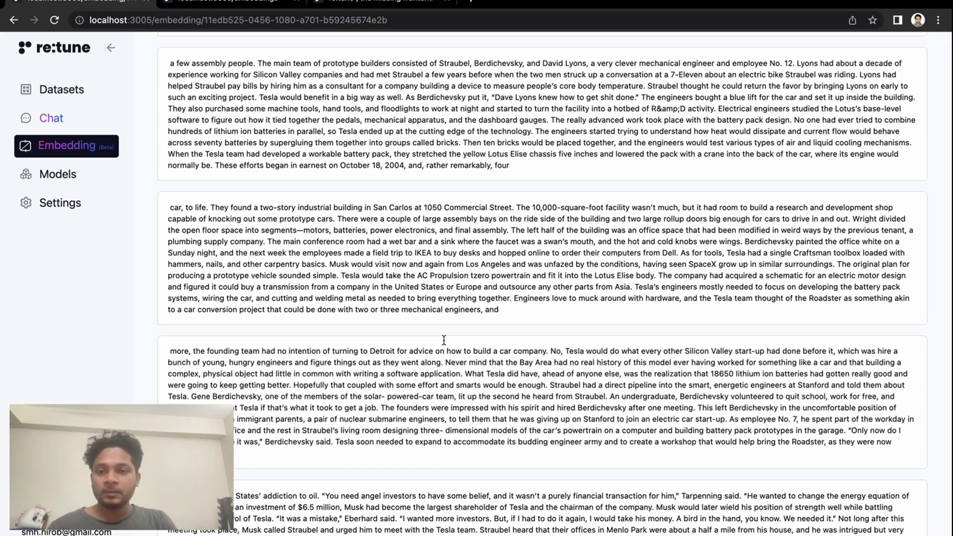
pyautogui.scroll(-1, 348, 322)
pyautogui.moveTo(229, 308); pyautogui.dragTo(441, 311)
pyautogui.press('super+c')
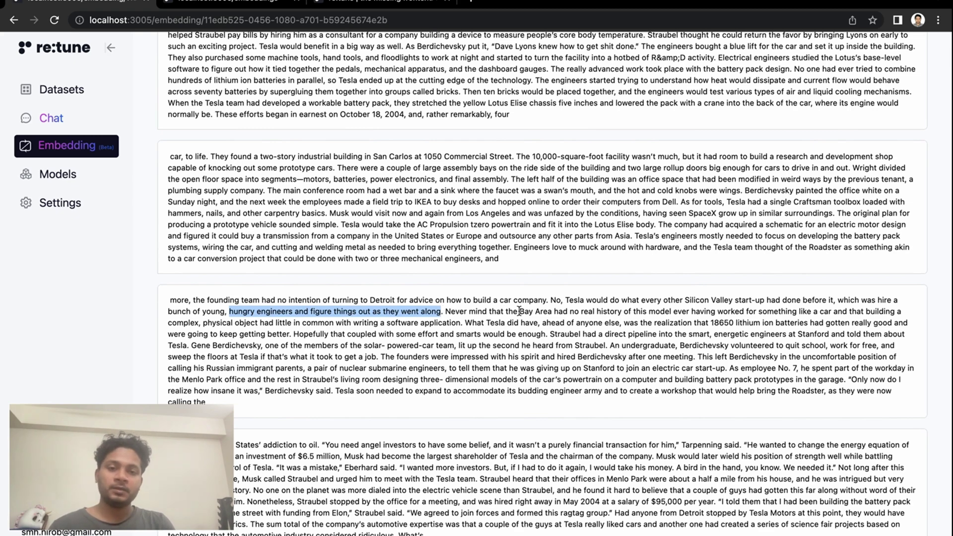
pyautogui.scroll(15, 250, 81)
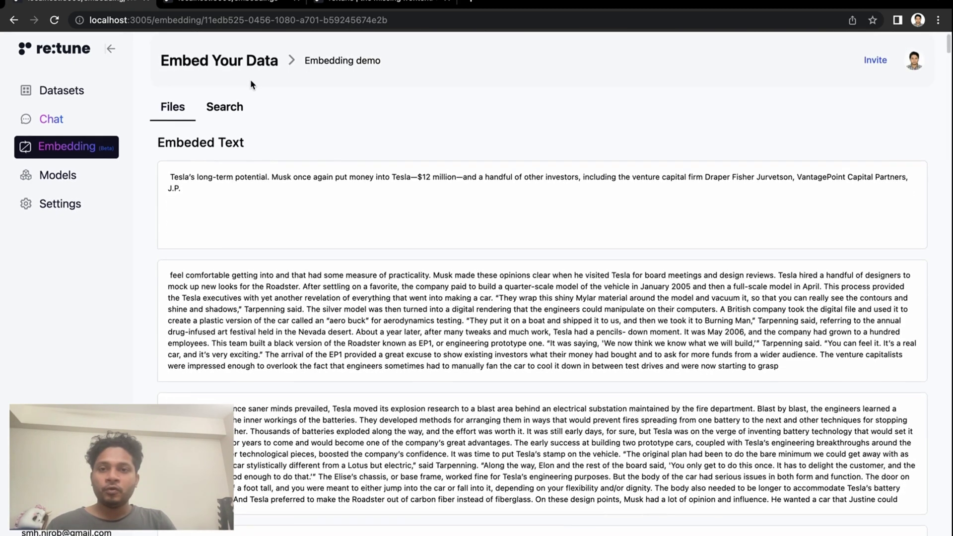
# Paste that sentence as the query and search, returning three answers.
pyautogui.click(225, 107)
pyautogui.click(272, 180)
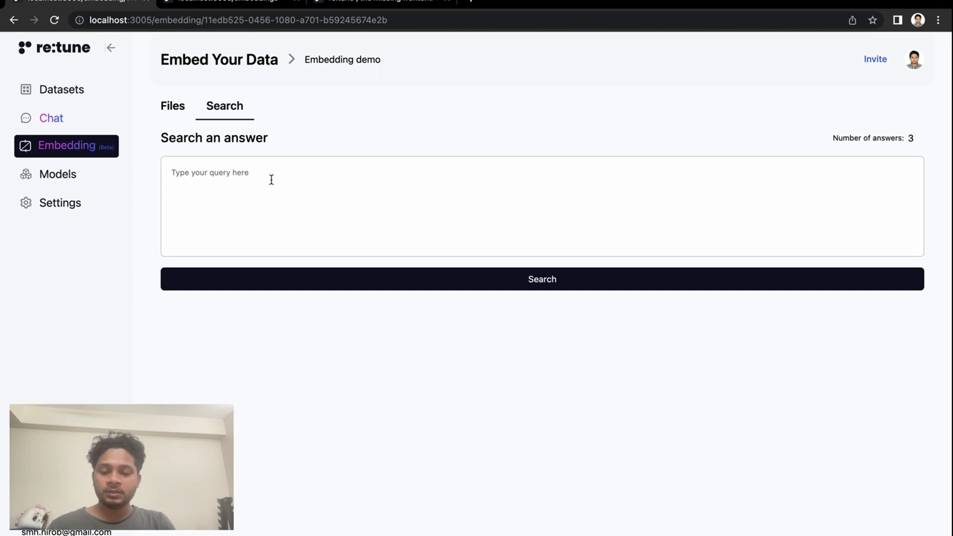
pyautogui.press('super+v')
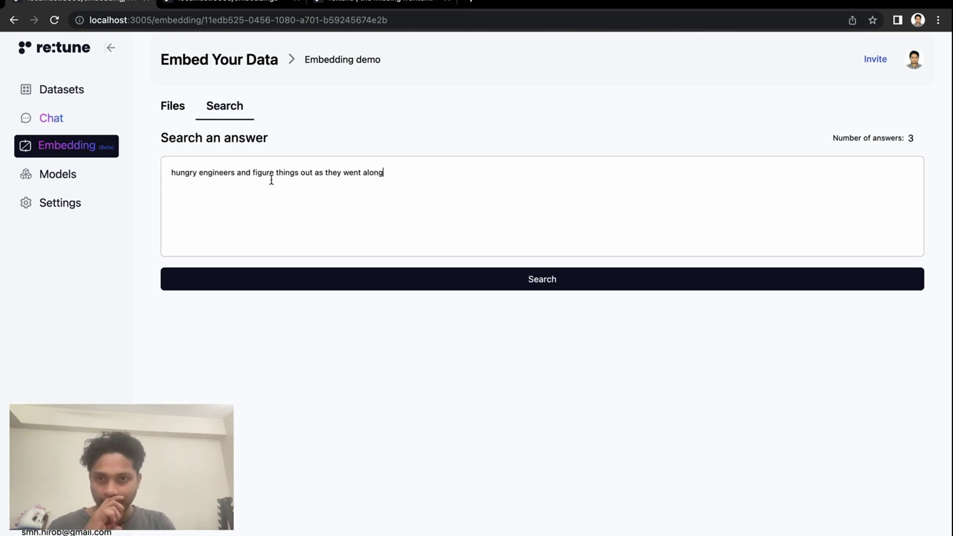
pyautogui.click(544, 283)
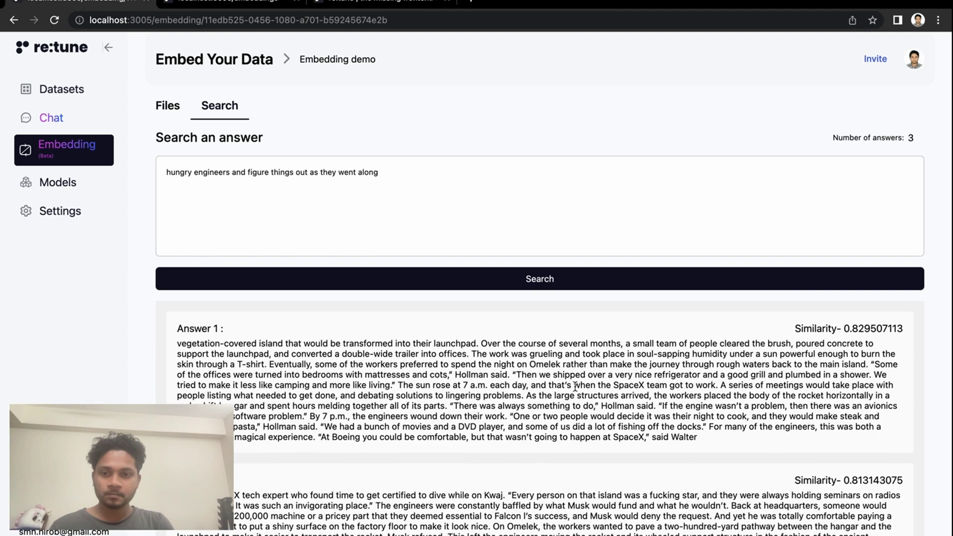
# Find the query sentence in the results, locating its match in Answer 3.
pyautogui.tripleClick(454, 187)
pyautogui.press('super+f')
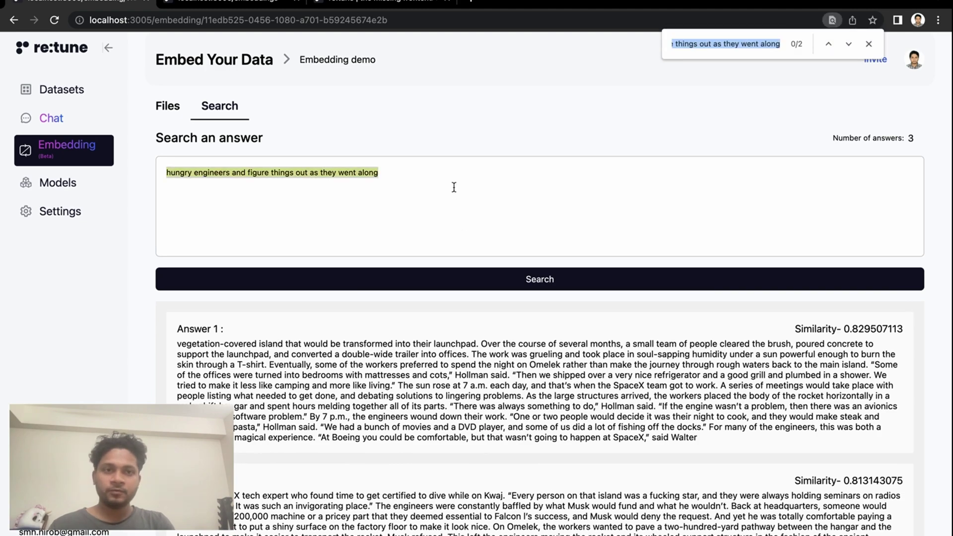
pyautogui.press('Return')
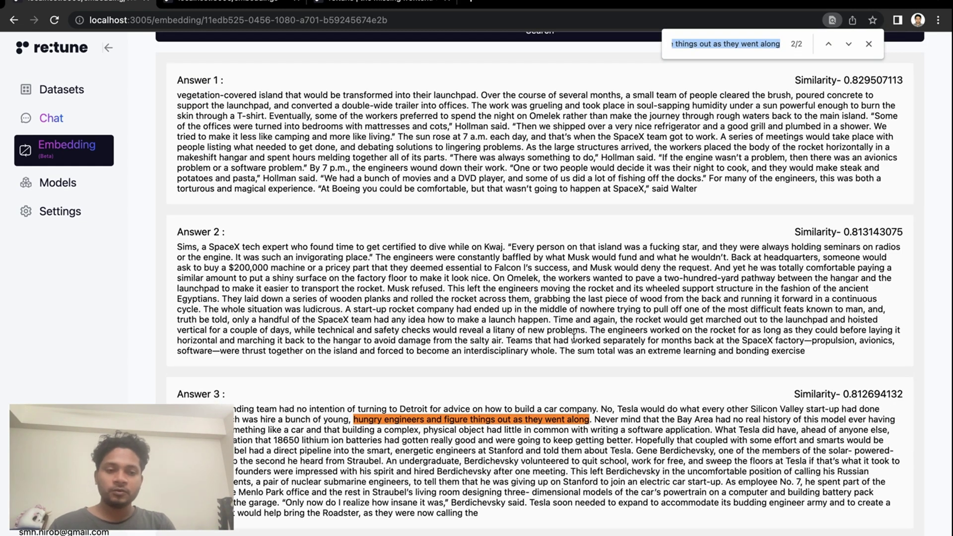
pyautogui.scroll(5, 578, 350)
# Select the sentence about the main team of prototype builders in the embedded chunks.
pyautogui.click(168, 105)
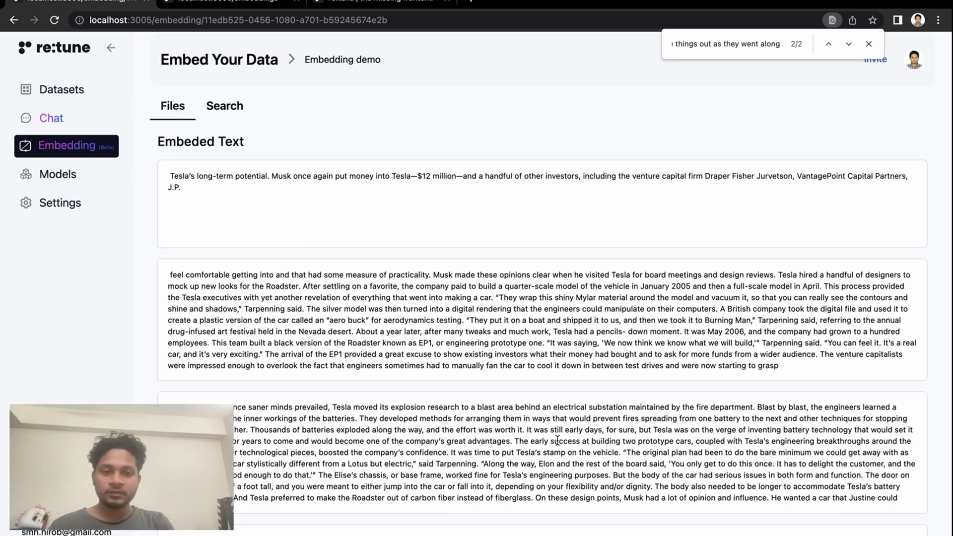
pyautogui.scroll(-10, 557, 439)
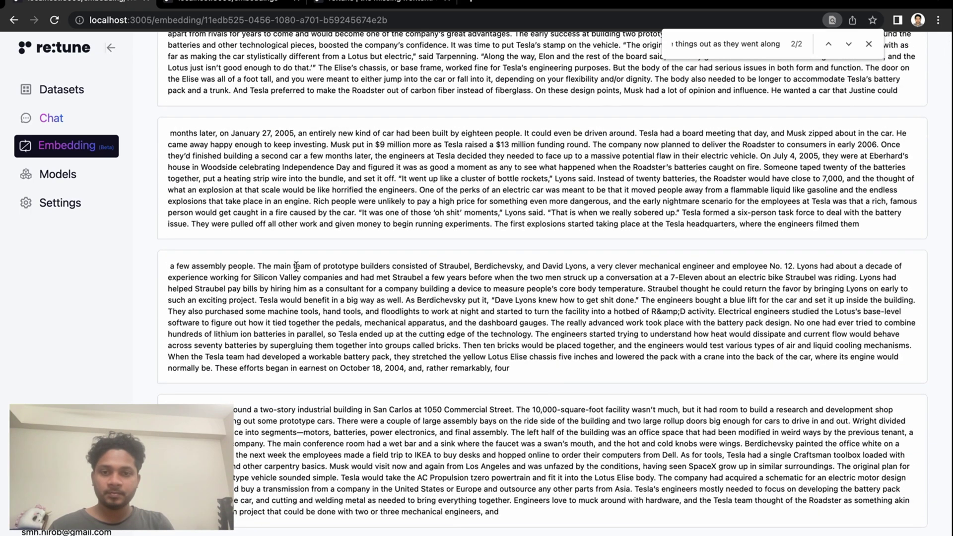
pyautogui.moveTo(259, 266); pyautogui.dragTo(522, 264)
pyautogui.press('super+c')
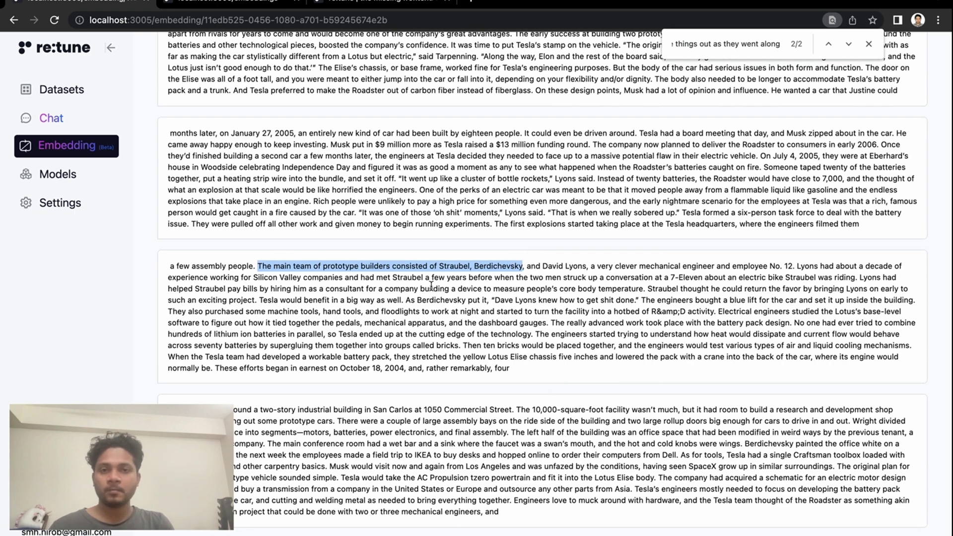
pyautogui.scroll(15, 429, 284)
# Search for the prototype-builders sentence and find it in Answer 1 (0.841084778 similarity).
pyautogui.click(238, 106)
pyautogui.click(317, 172)
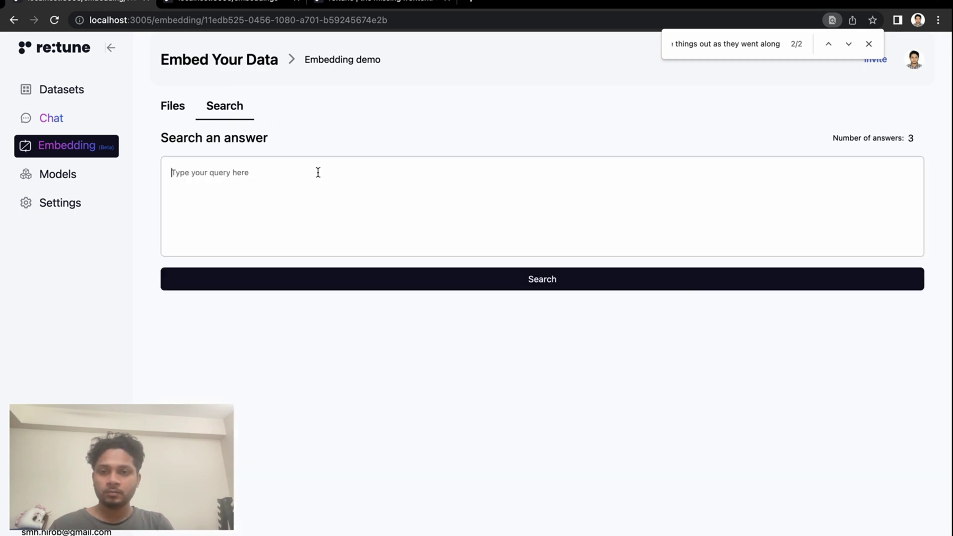
pyautogui.press('super+v')
pyautogui.click(495, 285)
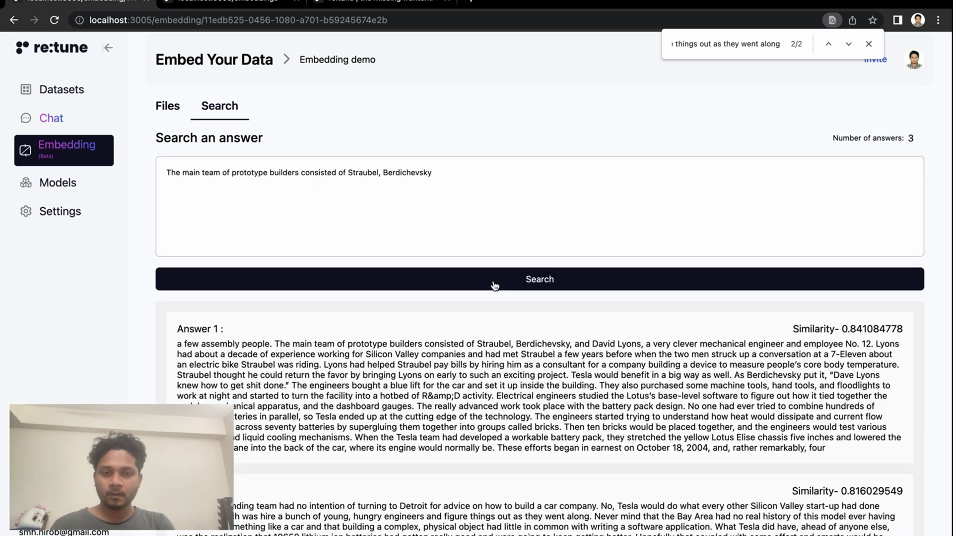
pyautogui.press('super+f')
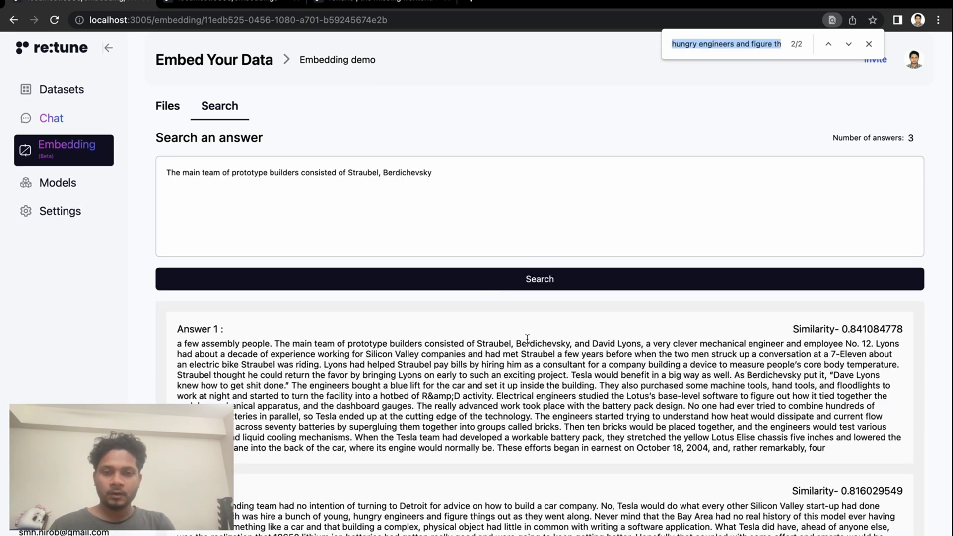
pyautogui.press('super+v')
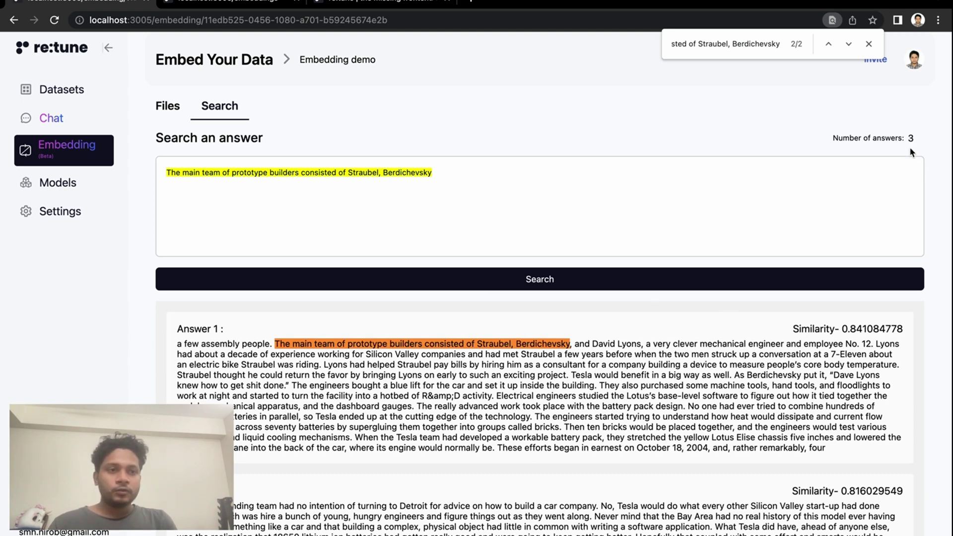
# Set Number of answers to 5 and rerun the prototype-builders search.
pyautogui.click(868, 44)
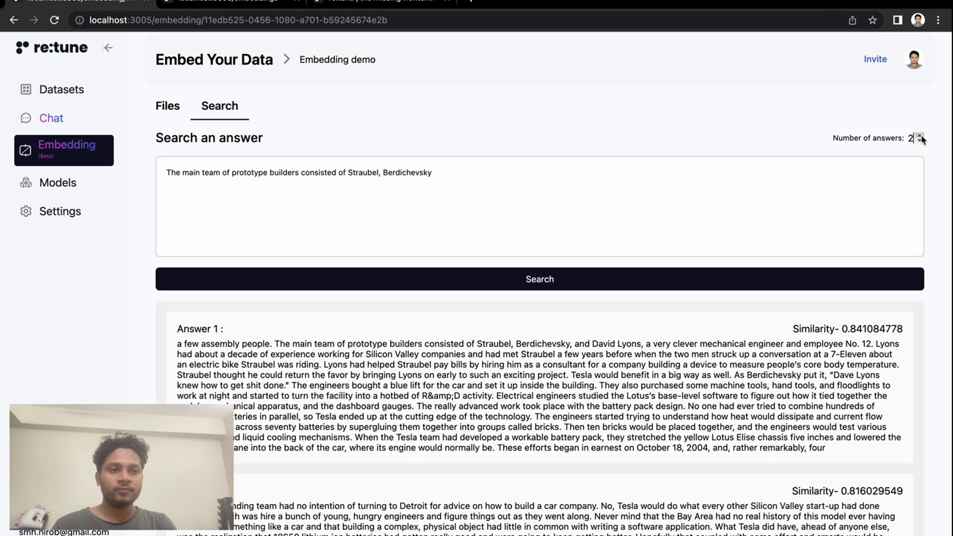
pyautogui.click(920, 137)
pyautogui.click(919, 137)
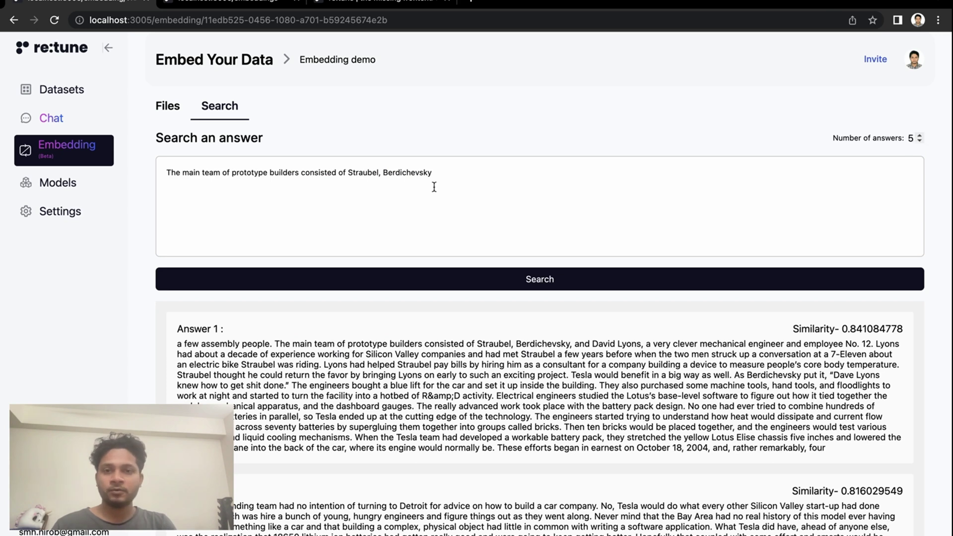
pyautogui.click(538, 281)
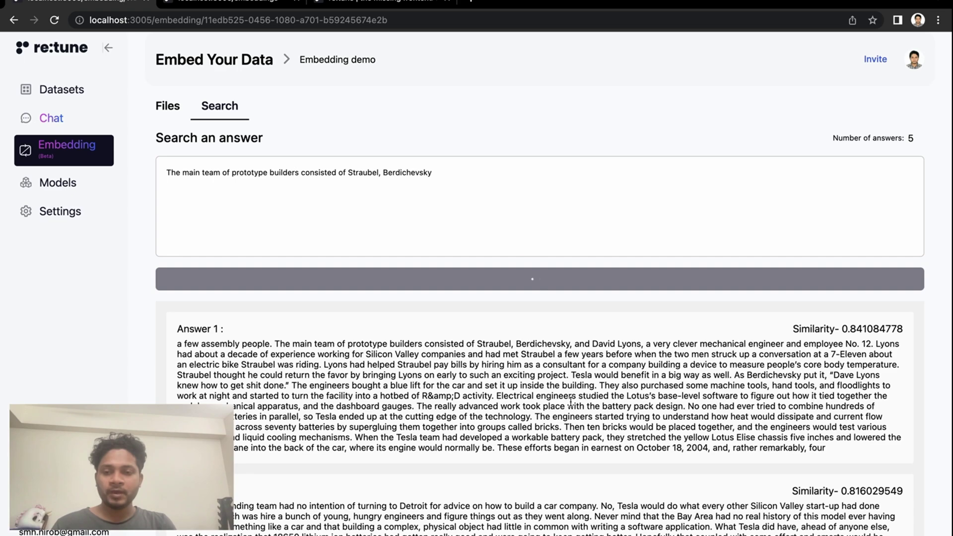
# Inspect Answer 1's 0.841084778 similarity score and the query sentence.
pyautogui.scroll(-10, 570, 401)
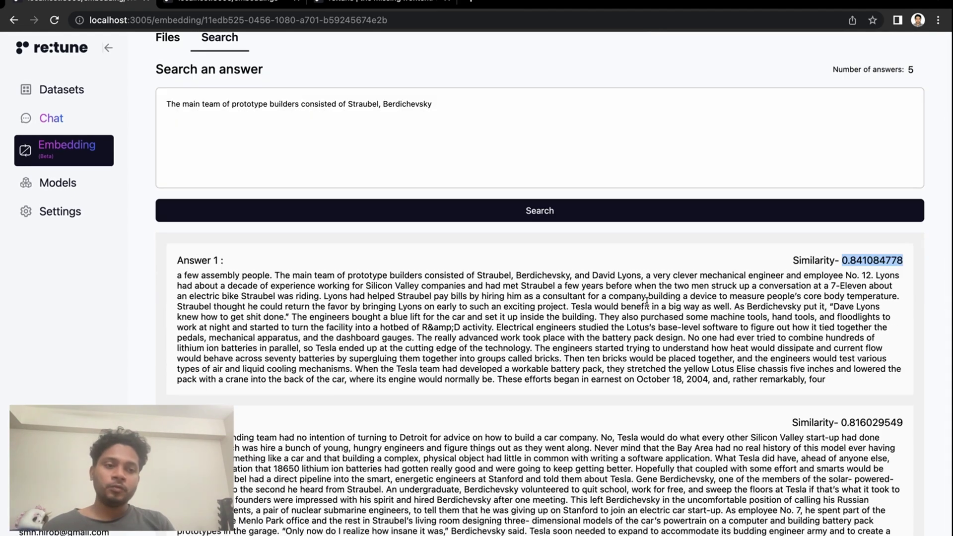
pyautogui.tripleClick(867, 262)
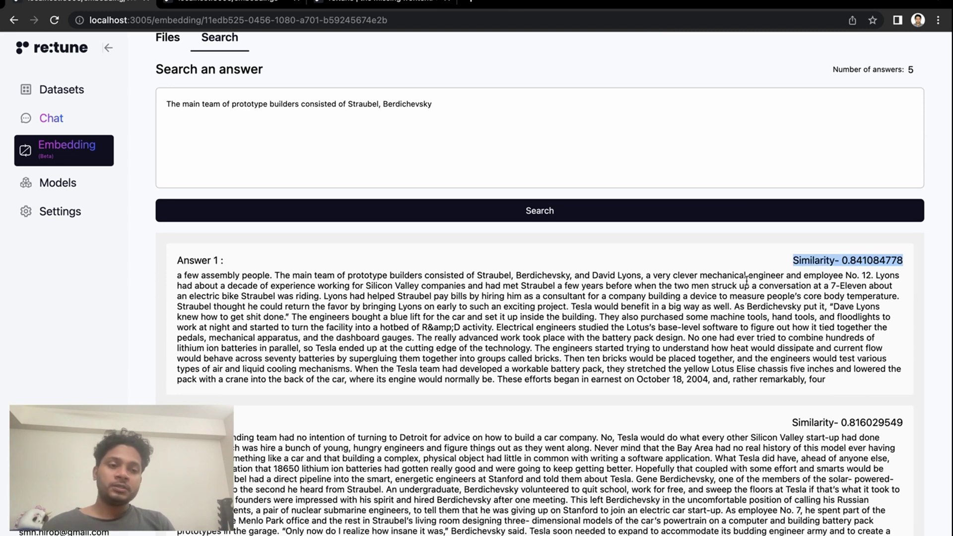
pyautogui.doubleClick(859, 260)
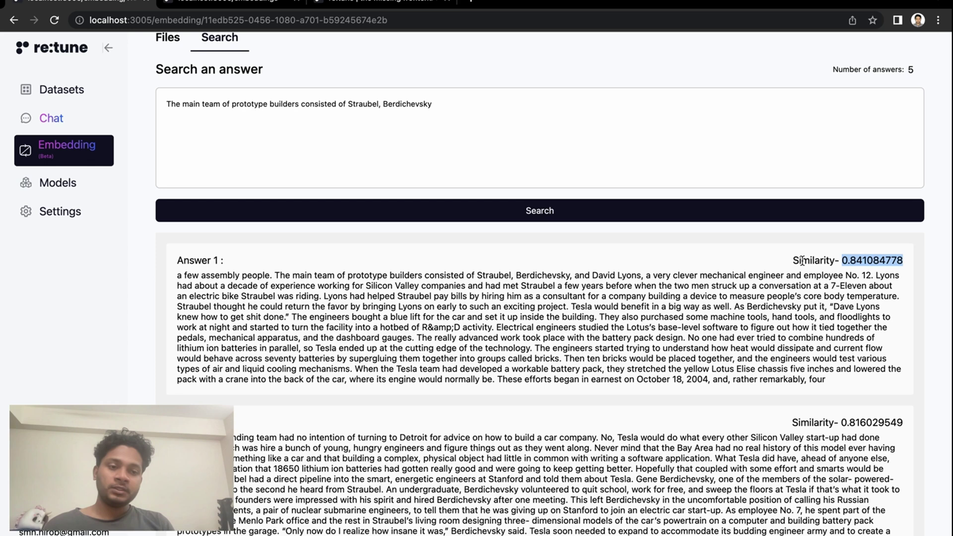
pyautogui.scroll(1, 756, 273)
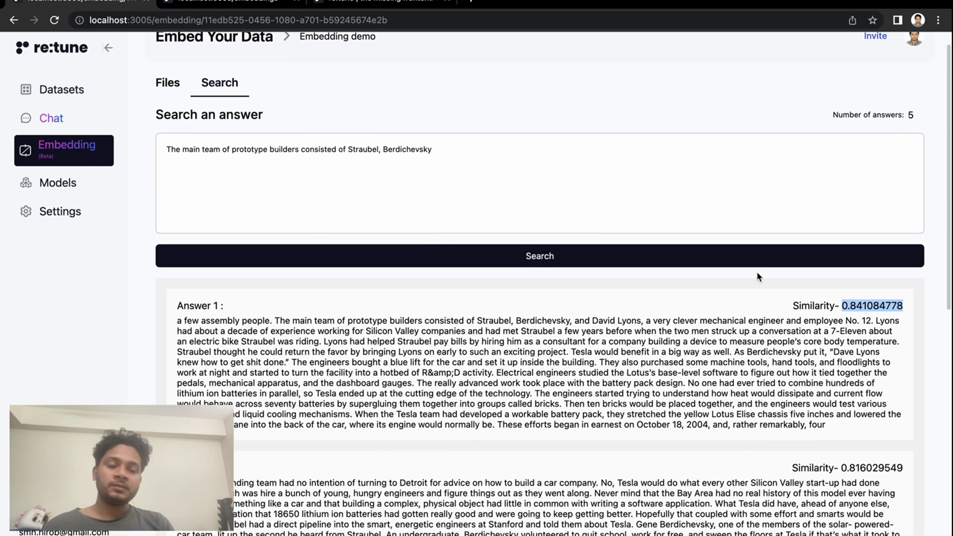
pyautogui.doubleClick(494, 158)
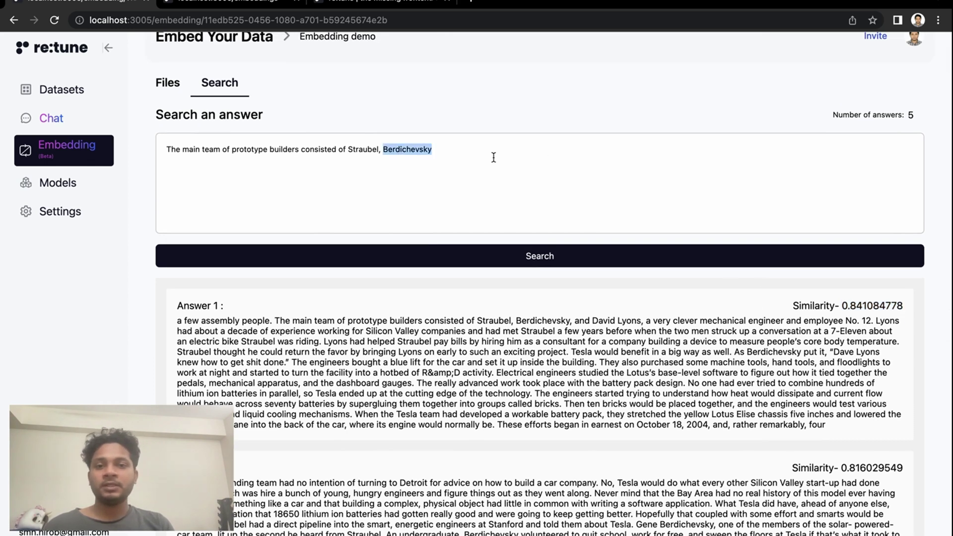
pyautogui.tripleClick(494, 157)
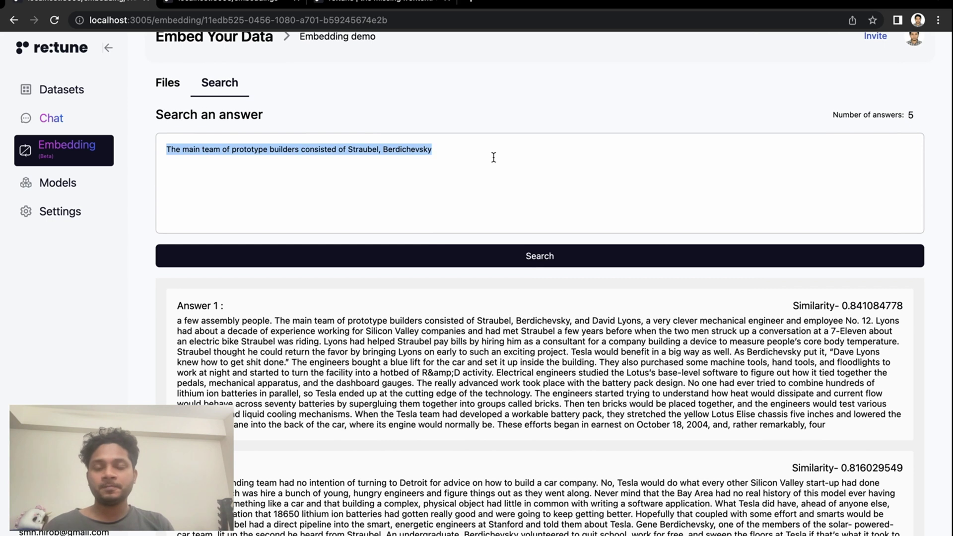
pyautogui.click(442, 192)
pyautogui.scroll(1, 512, 326)
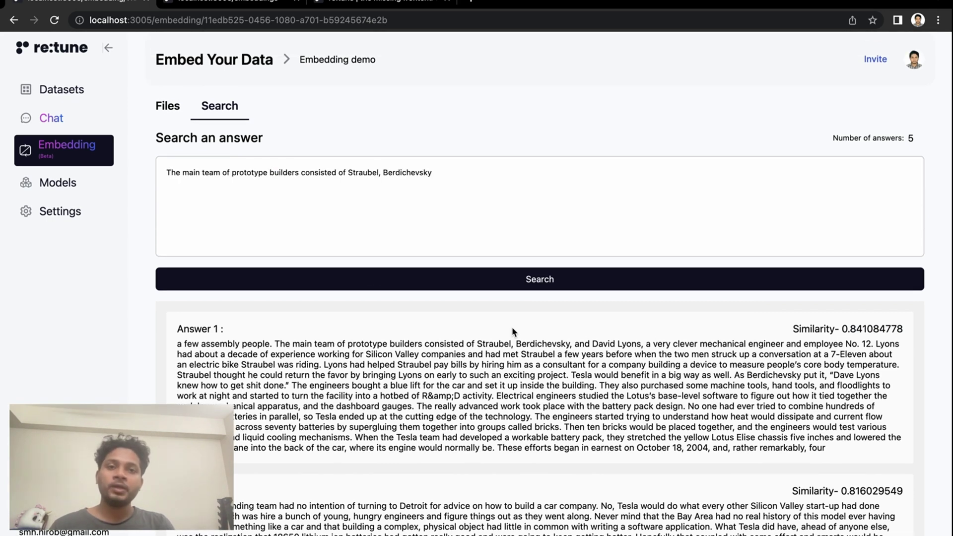